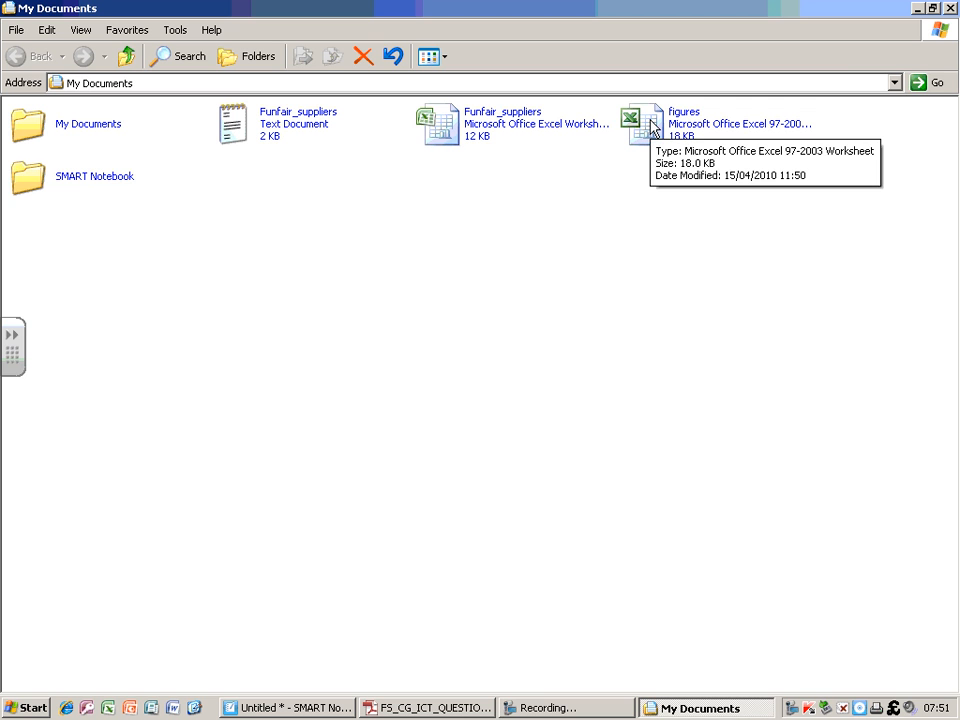
# Open the Excel 97-2003 workbook "figures" and dismiss the data connections security warning
pyautogui.doubleClick(651, 124)
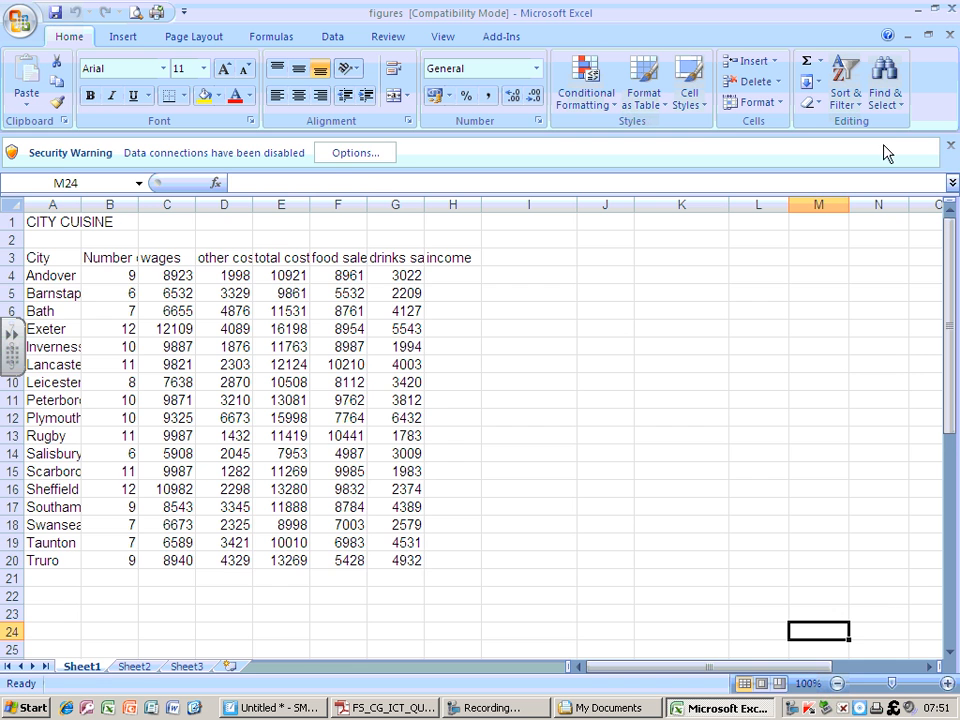
pyautogui.click(950, 146)
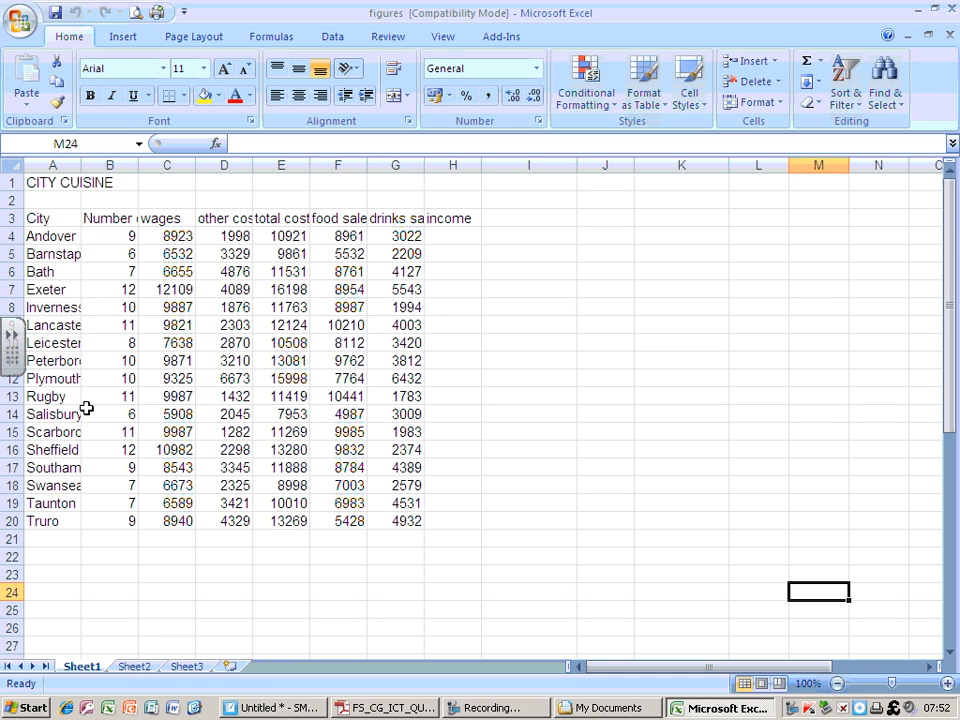
pyautogui.click(38, 555)
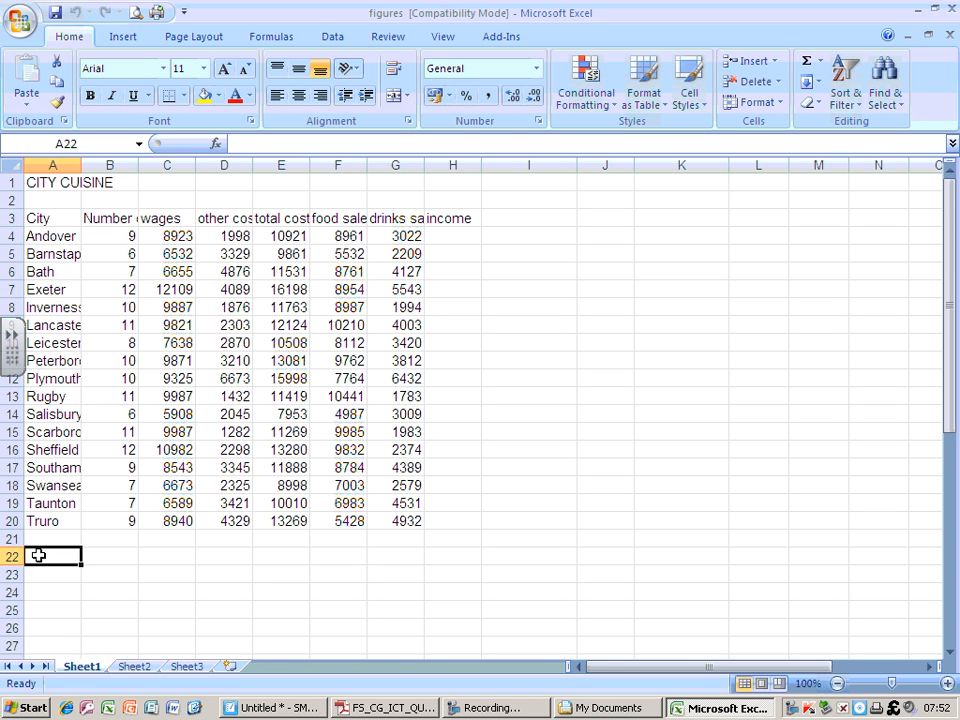
pyautogui.click(66, 307)
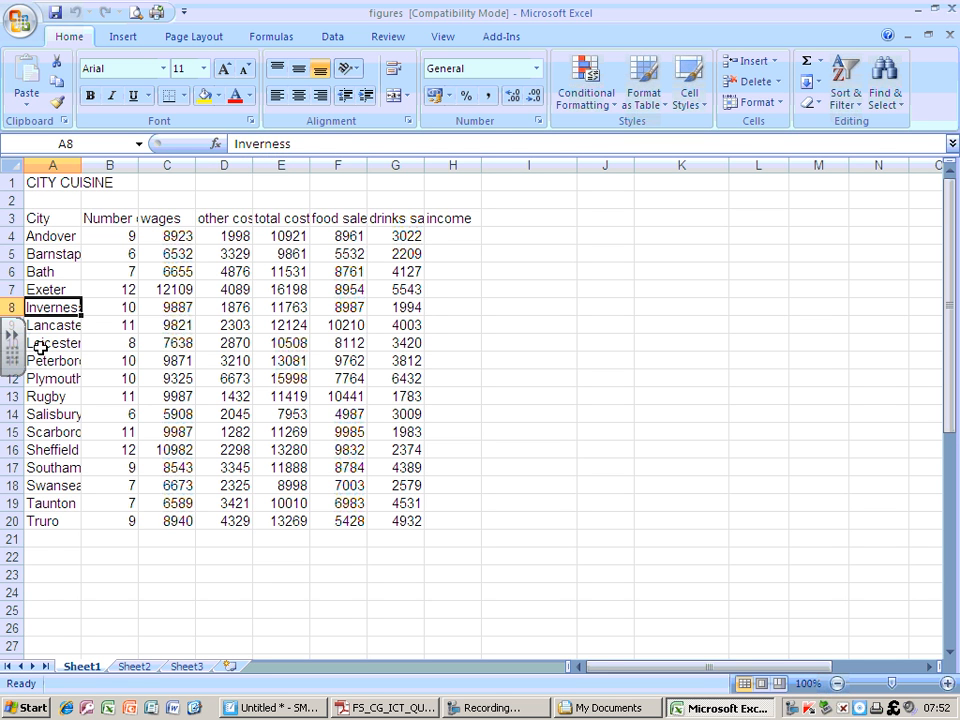
pyautogui.click(47, 540)
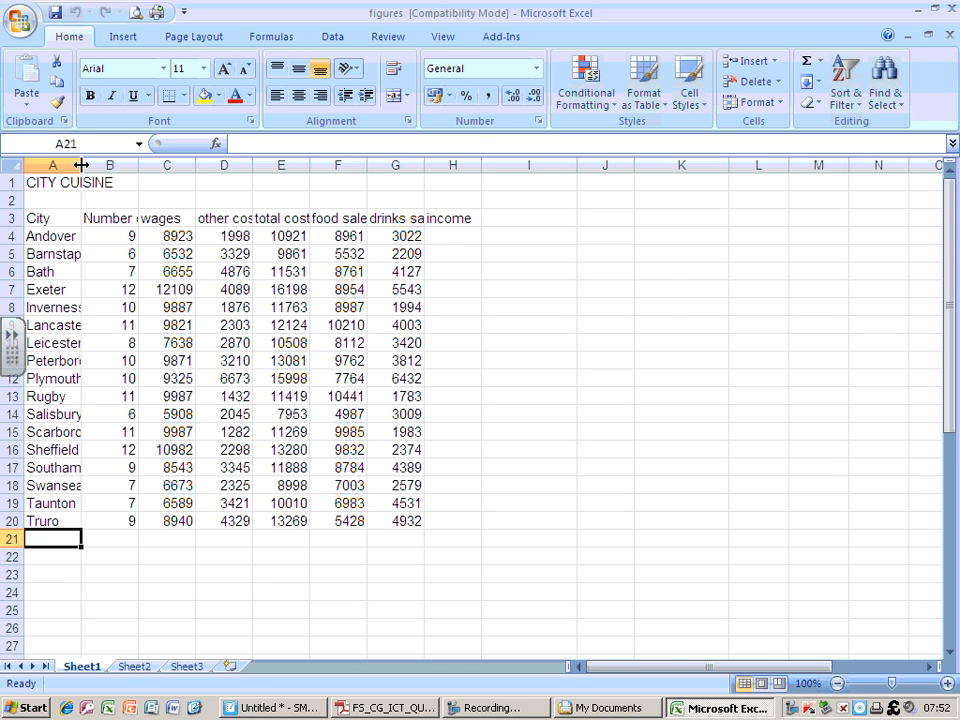
# Fit columns A and B to their contents and narrow the wages column slightly
pyautogui.doubleClick(81, 164)
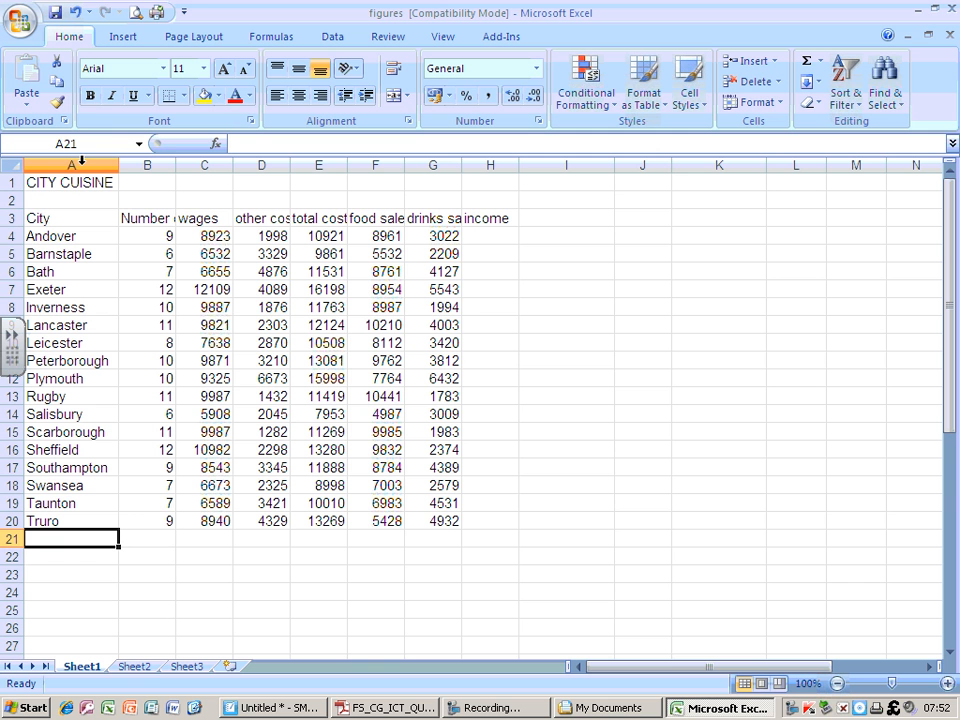
pyautogui.doubleClick(177, 166)
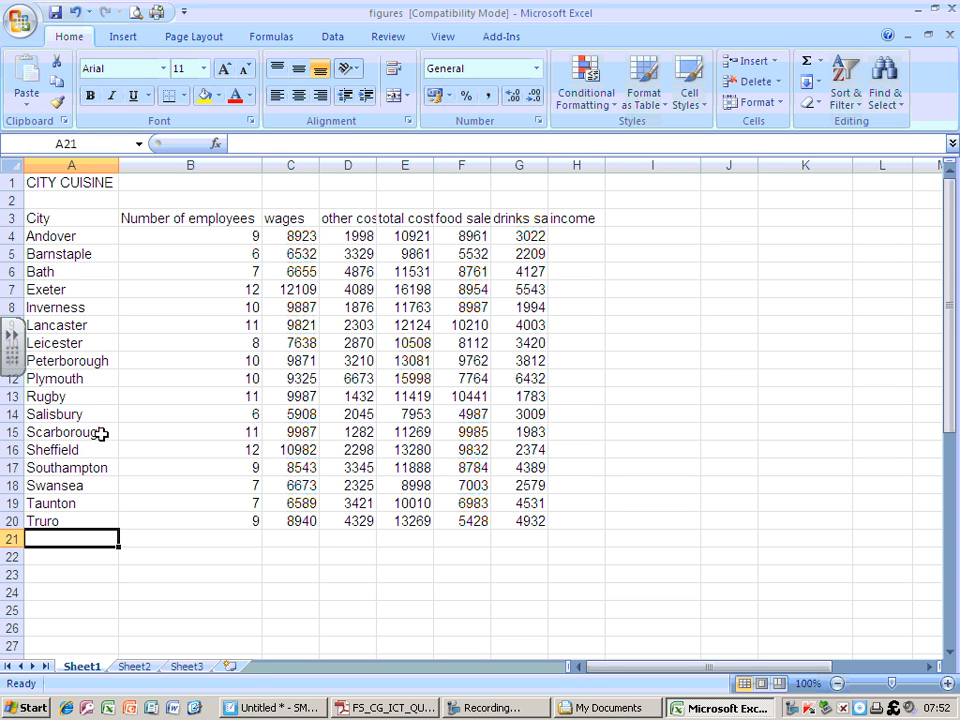
pyautogui.click(119, 161)
pyautogui.moveTo(119, 161); pyautogui.dragTo(119, 161)
pyautogui.moveTo(261, 166); pyautogui.dragTo(261, 166)
pyautogui.moveTo(319, 170); pyautogui.dragTo(313, 166)
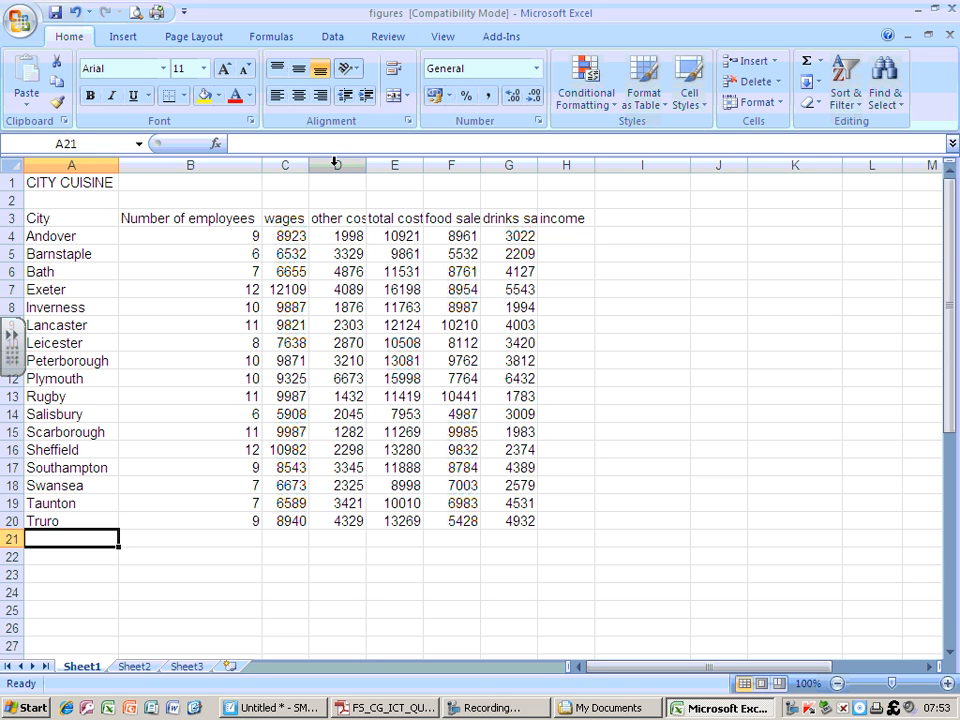
# Fit the widths of columns D to H to their contents all at once so the headings show in full
pyautogui.click(336, 164)
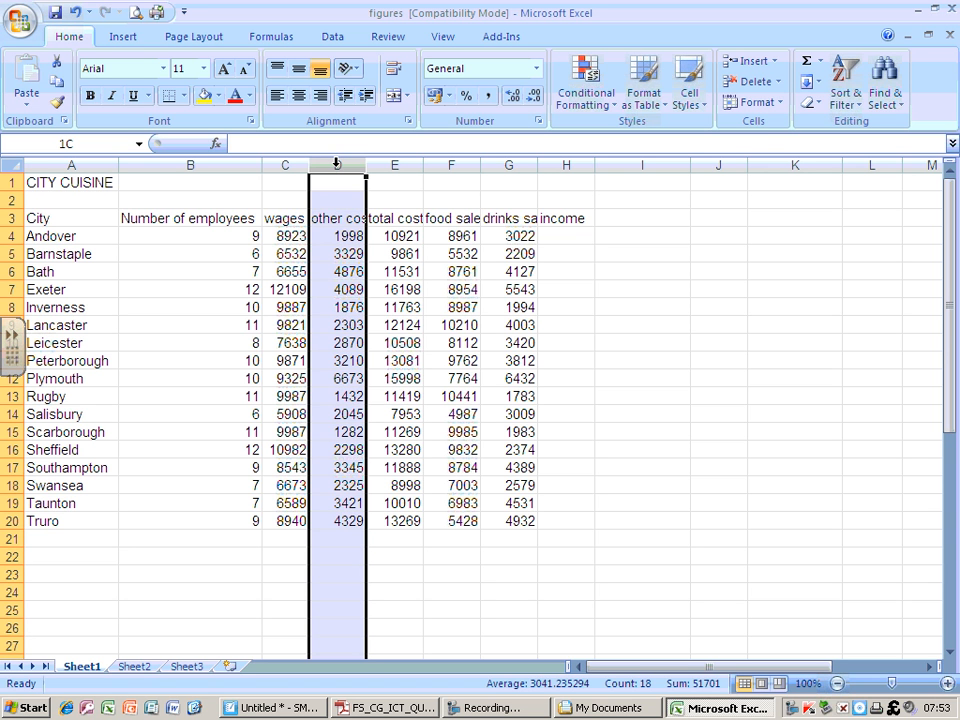
pyautogui.moveTo(348, 161); pyautogui.dragTo(564, 166)
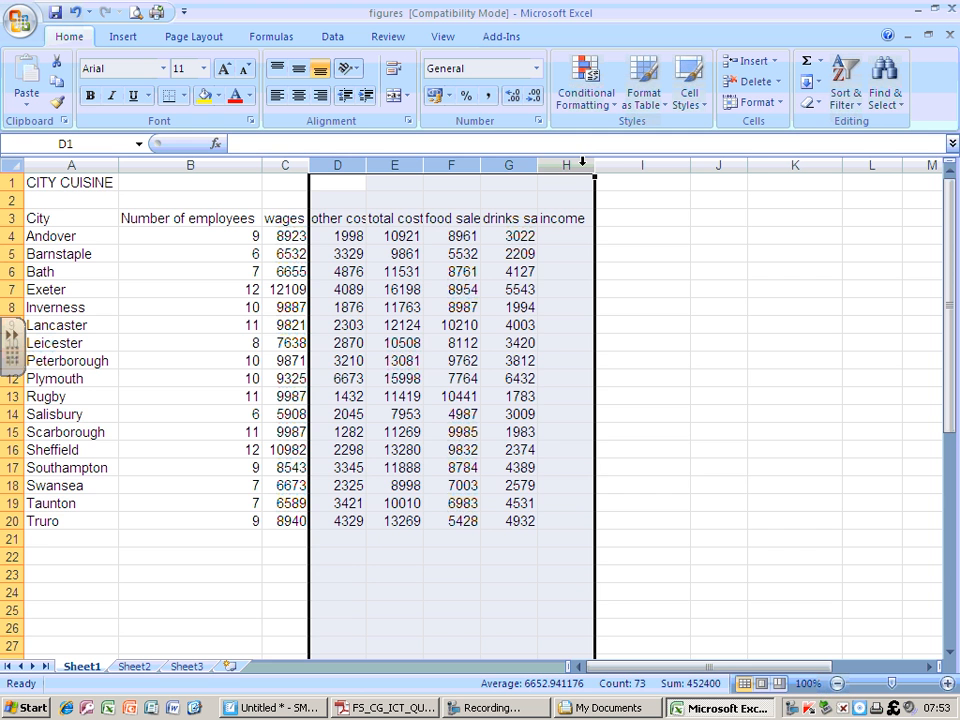
pyautogui.scroll(-9, 555, 336)
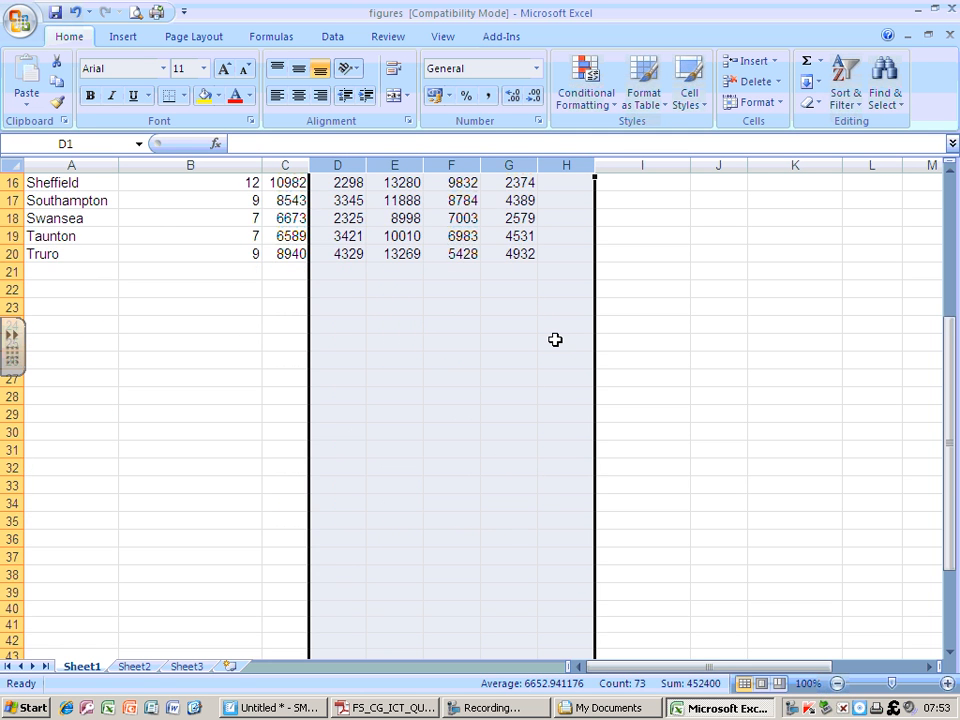
pyautogui.scroll(9, 555, 340)
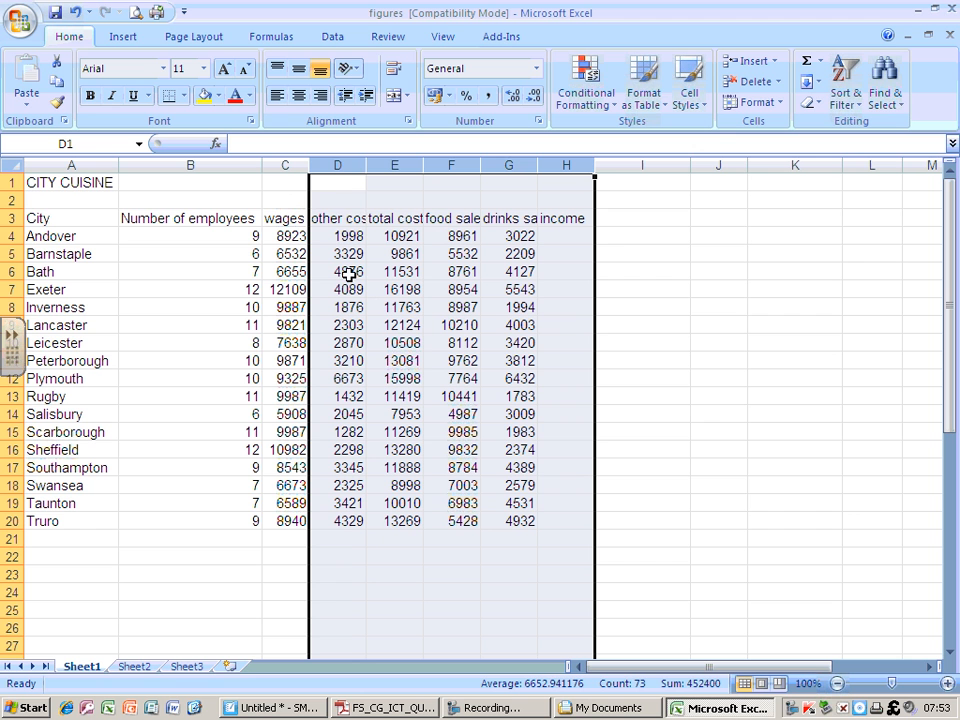
pyautogui.doubleClick(366, 166)
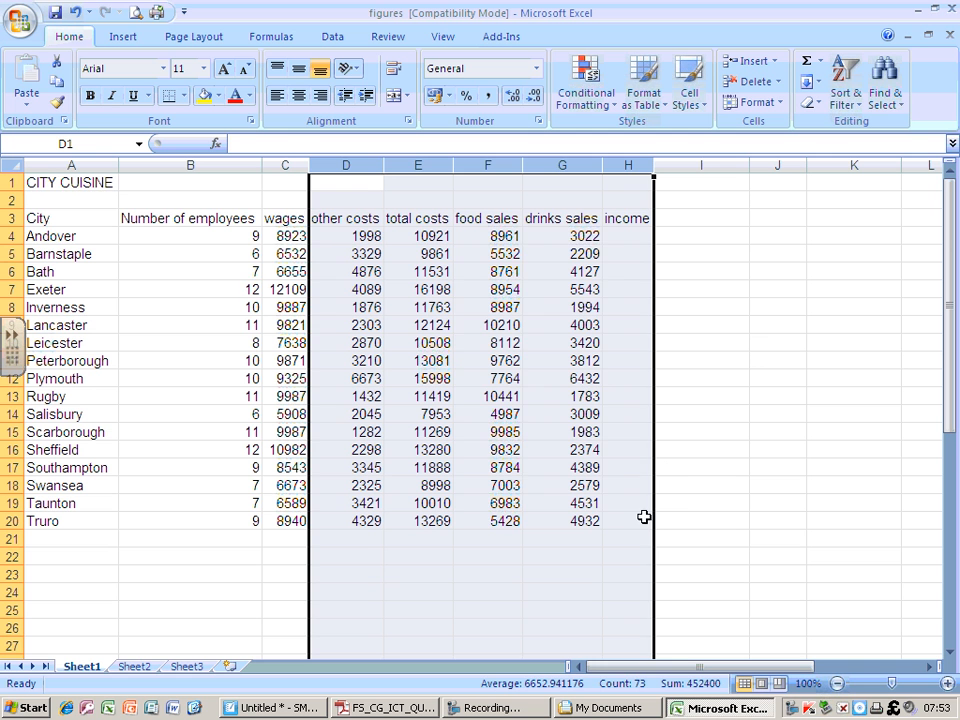
pyautogui.click(52, 182)
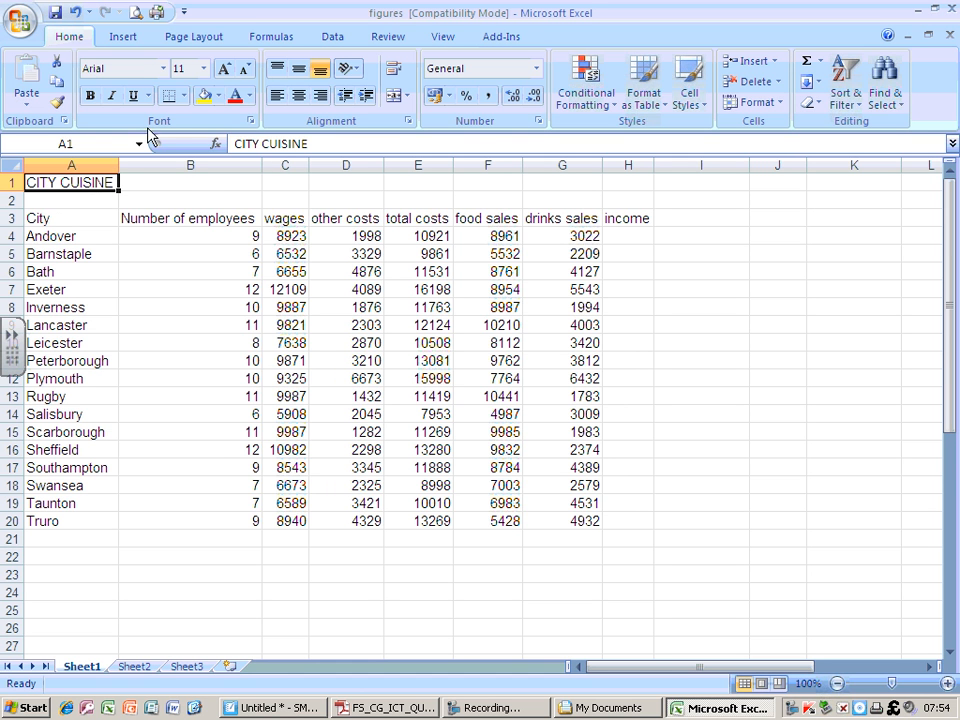
pyautogui.click(184, 95)
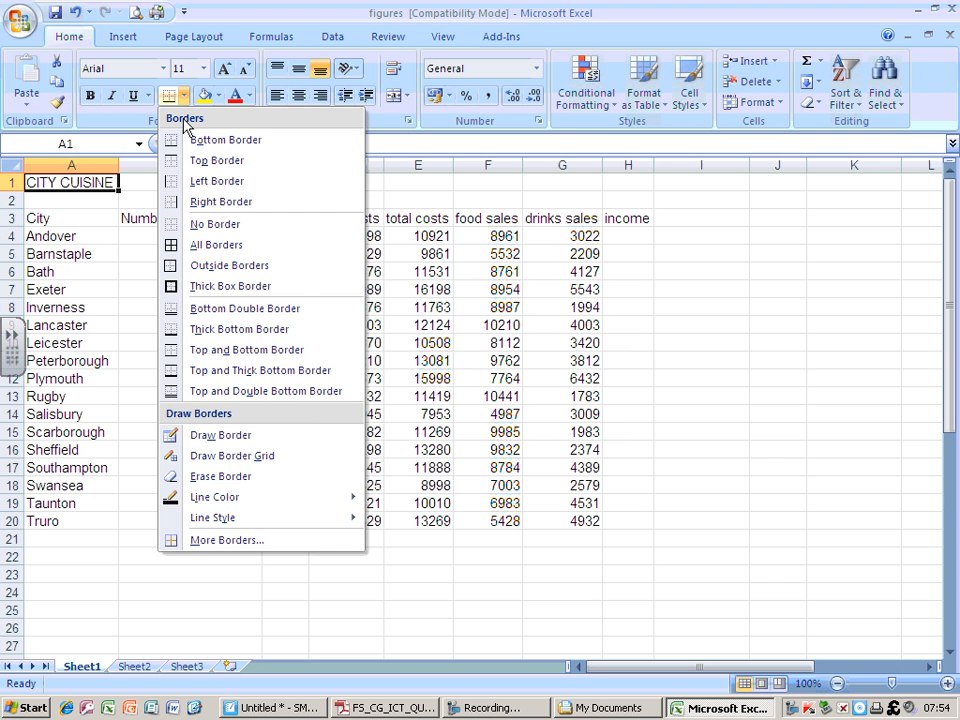
pyautogui.click(90, 221)
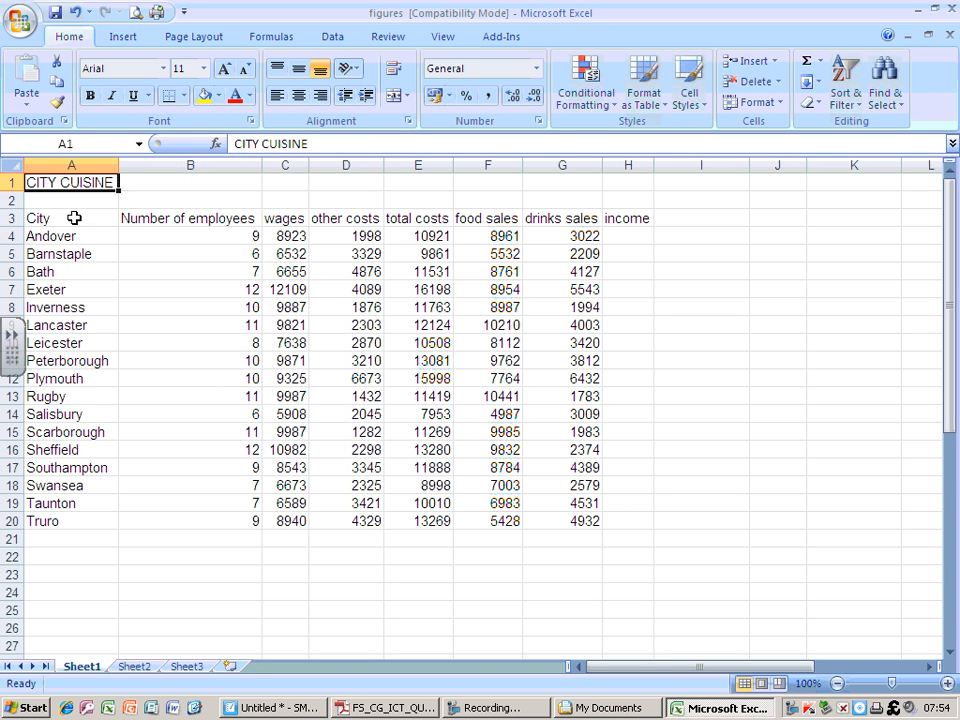
# Apply All Borders to the whole table, from the City heading in A3 to H20
pyautogui.click(69, 218)
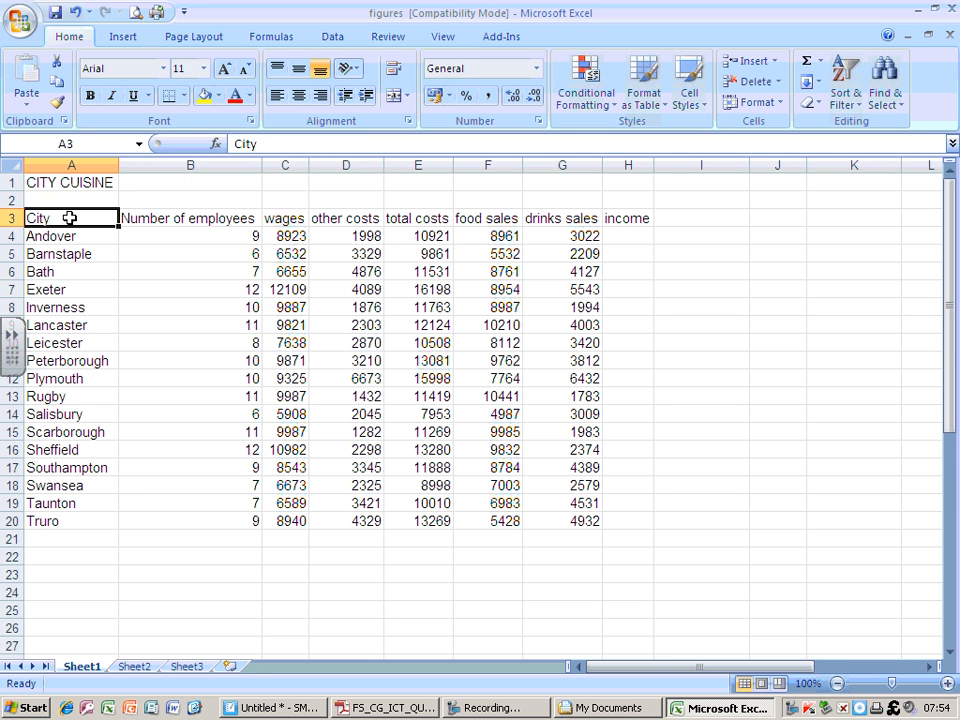
pyautogui.moveTo(69, 218); pyautogui.dragTo(631, 526)
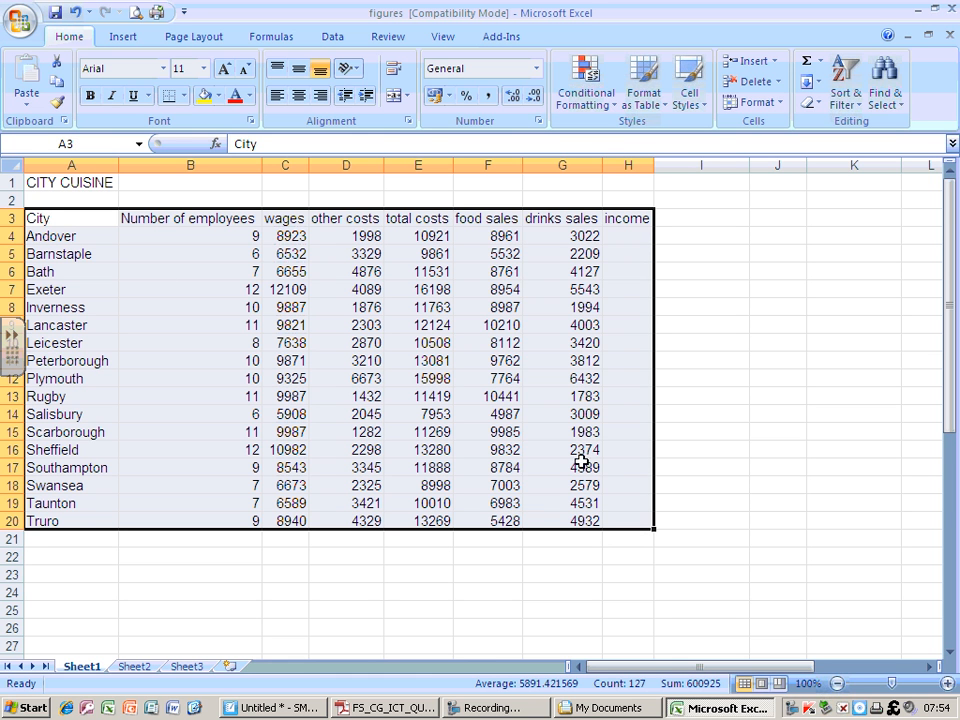
pyautogui.click(184, 96)
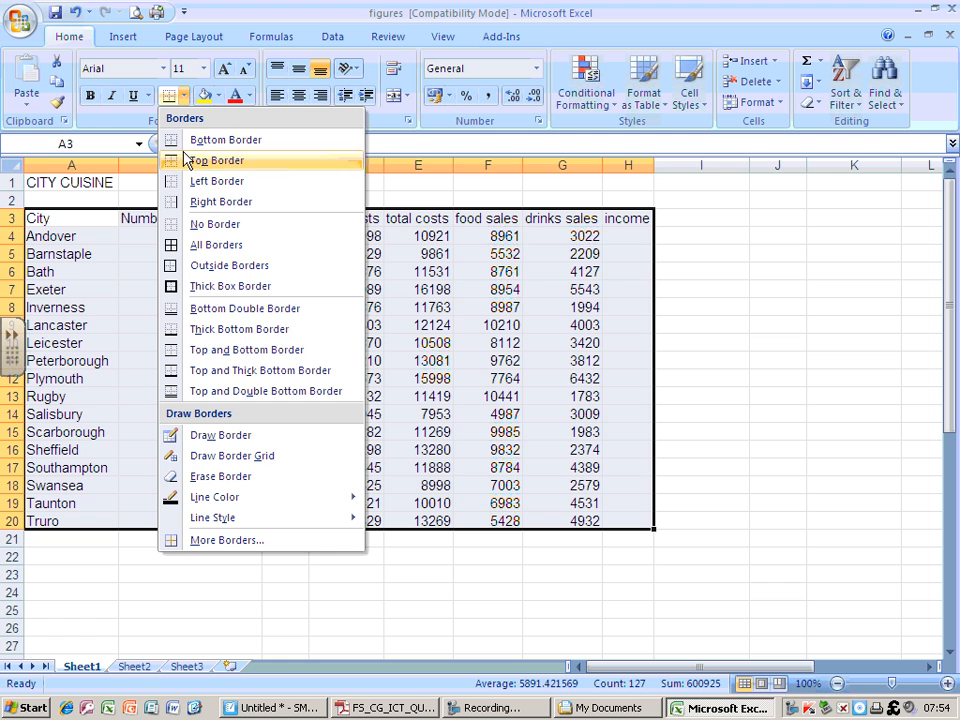
pyautogui.click(197, 245)
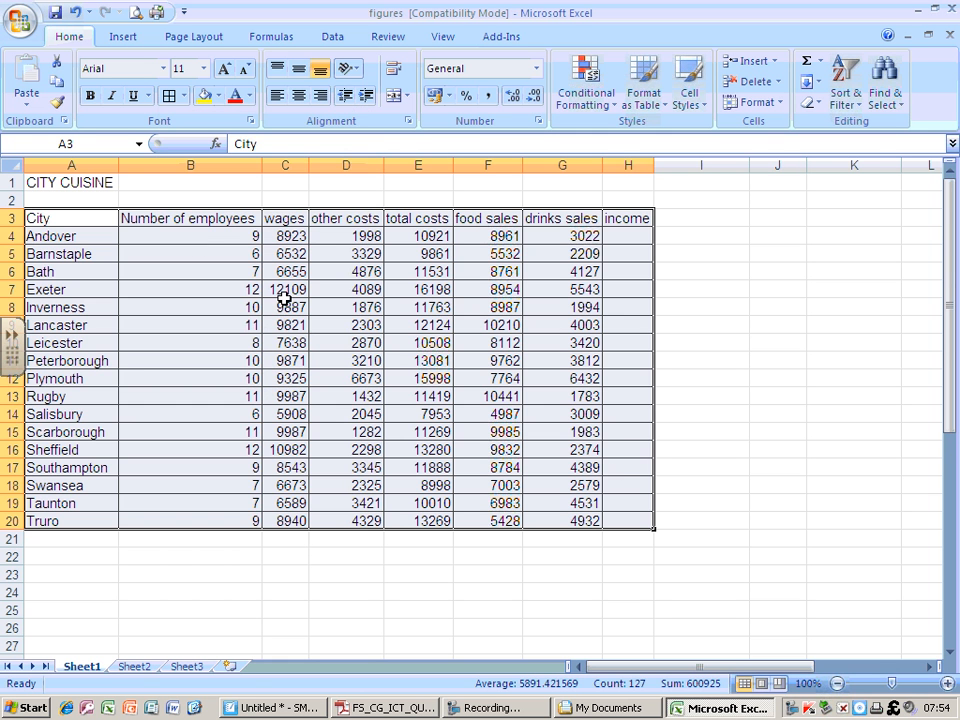
pyautogui.click(697, 521)
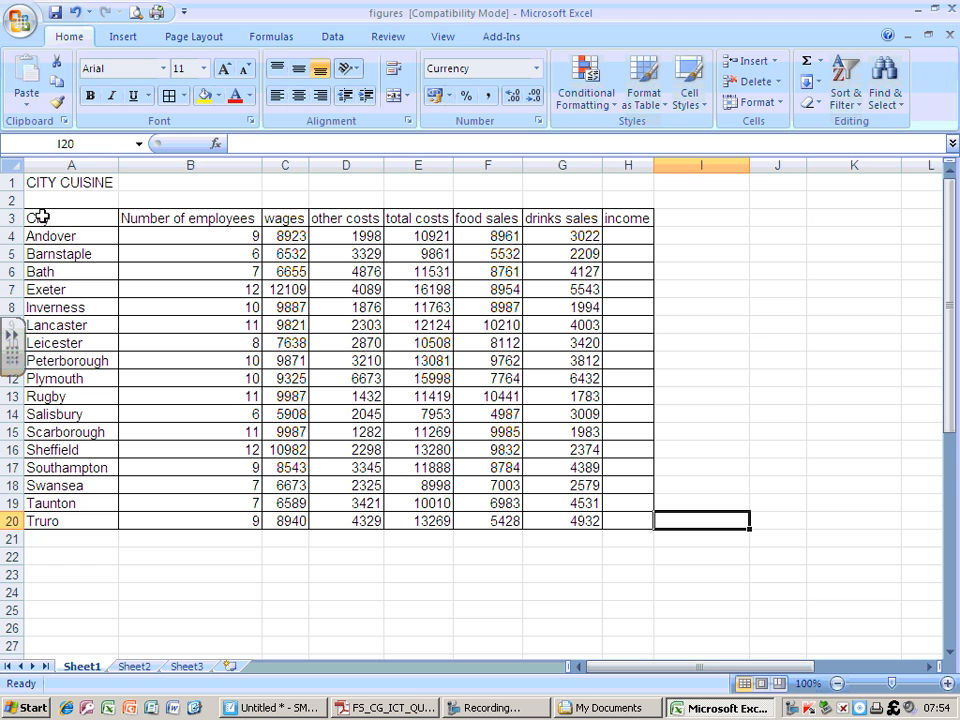
# Make the table headings in A3:H3 bold
pyautogui.moveTo(45, 216); pyautogui.dragTo(613, 218)
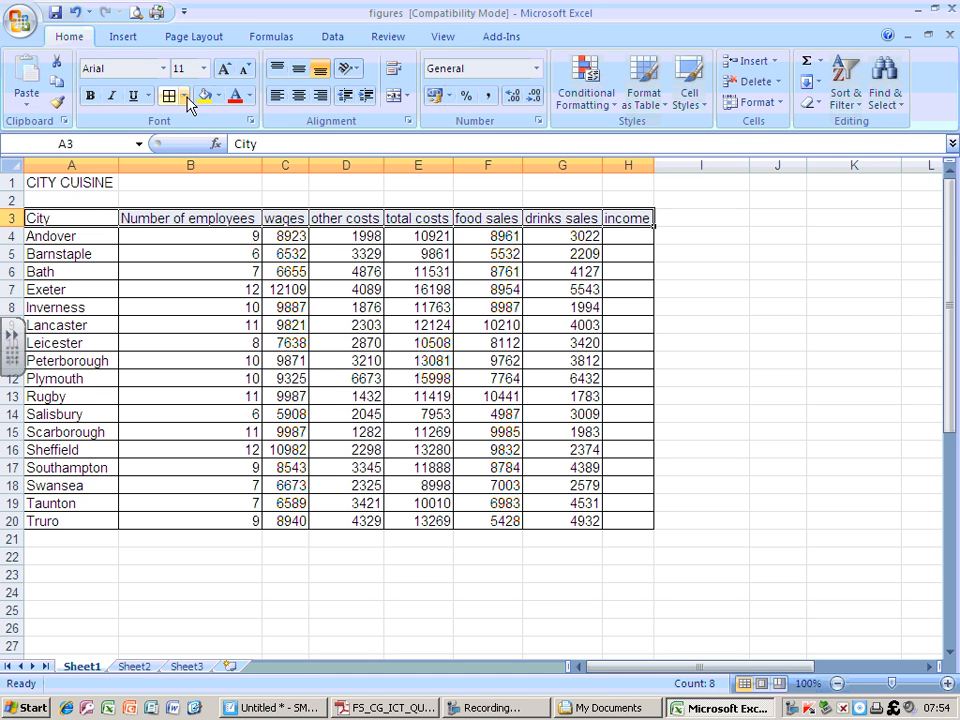
pyautogui.click(91, 99)
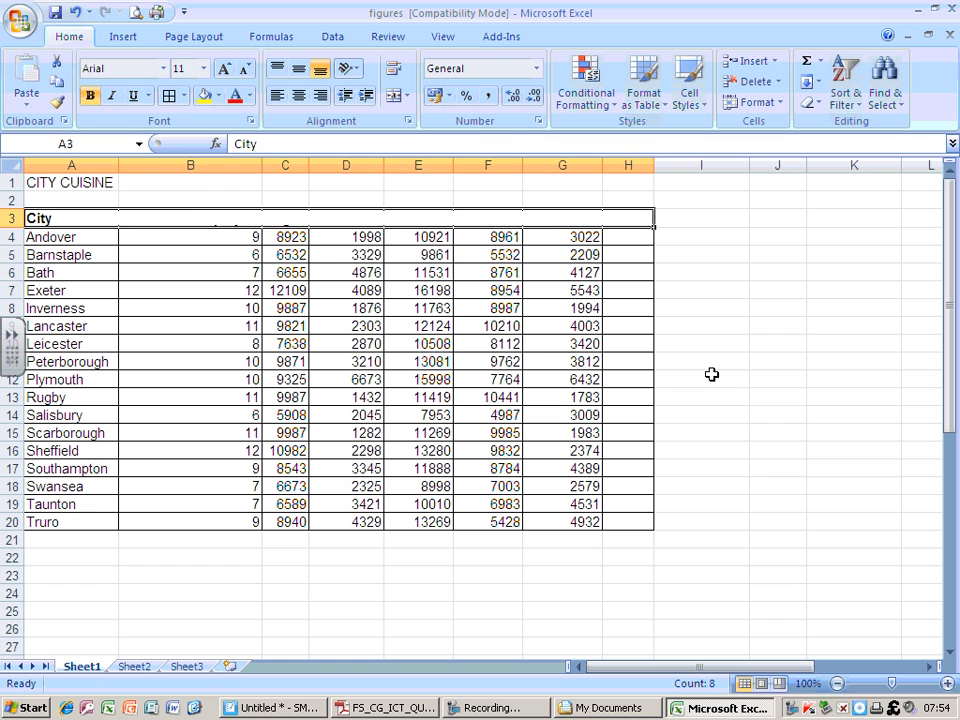
pyautogui.click(714, 375)
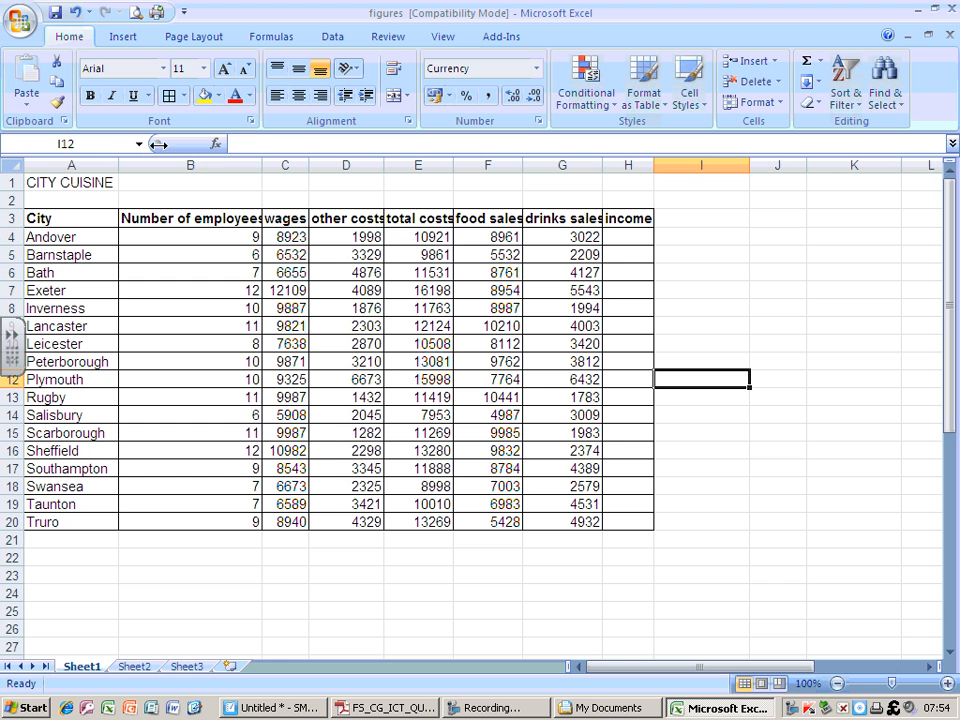
# Fit the widths of columns A to H together to suit the bold headings
pyautogui.moveTo(91, 163); pyautogui.dragTo(626, 165)
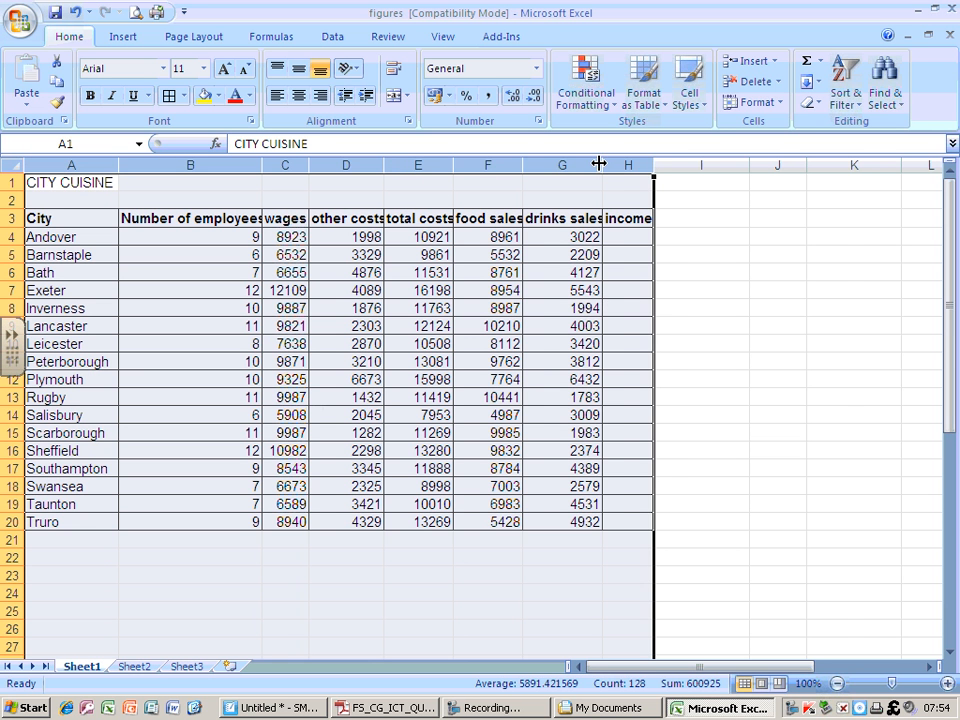
pyautogui.doubleClick(603, 163)
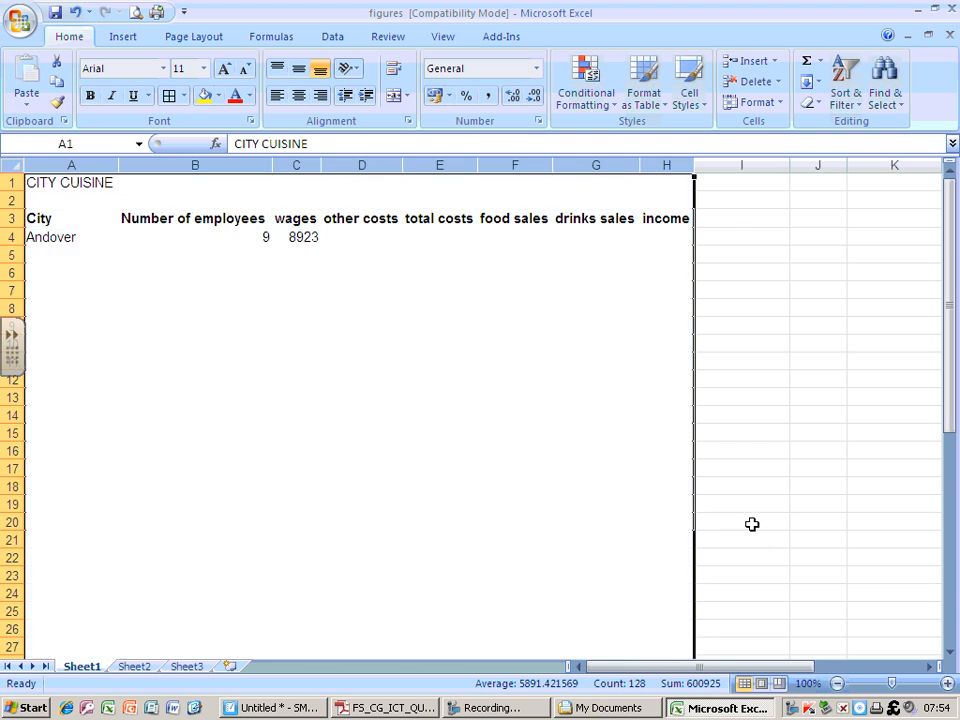
pyautogui.click(752, 524)
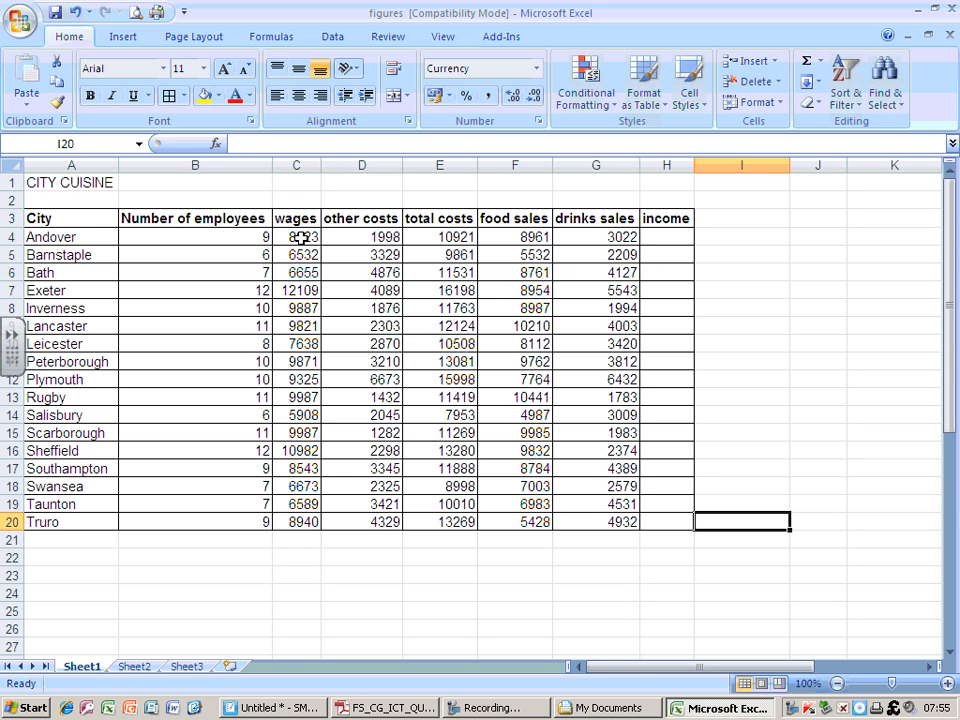
# Format the money cells C4:H20, from wages to income, as Currency
pyautogui.moveTo(301, 237); pyautogui.dragTo(663, 525)
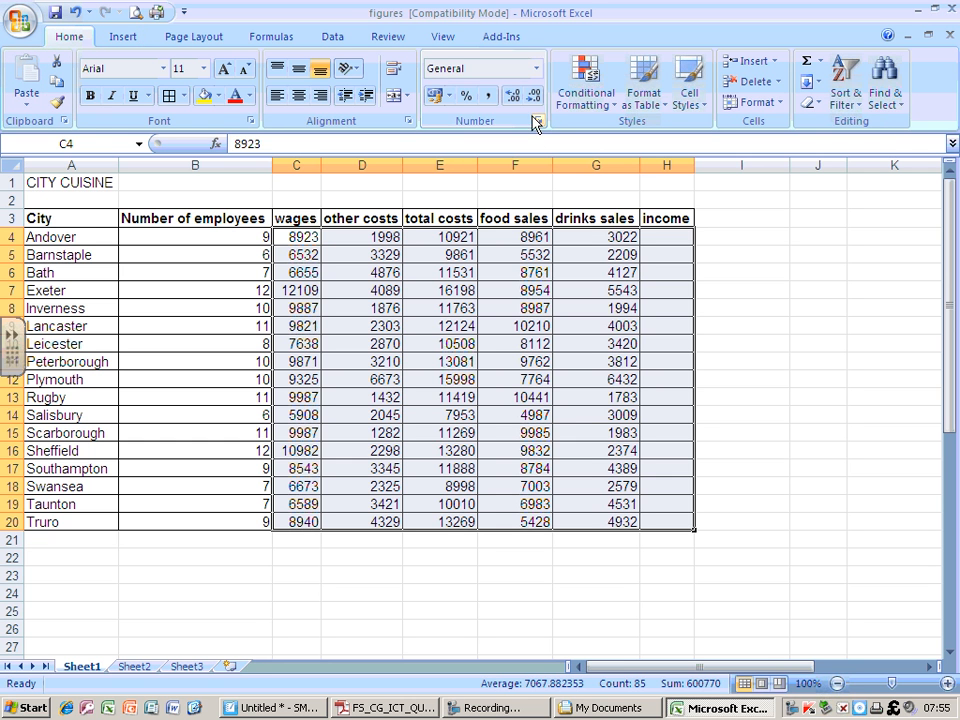
pyautogui.click(538, 69)
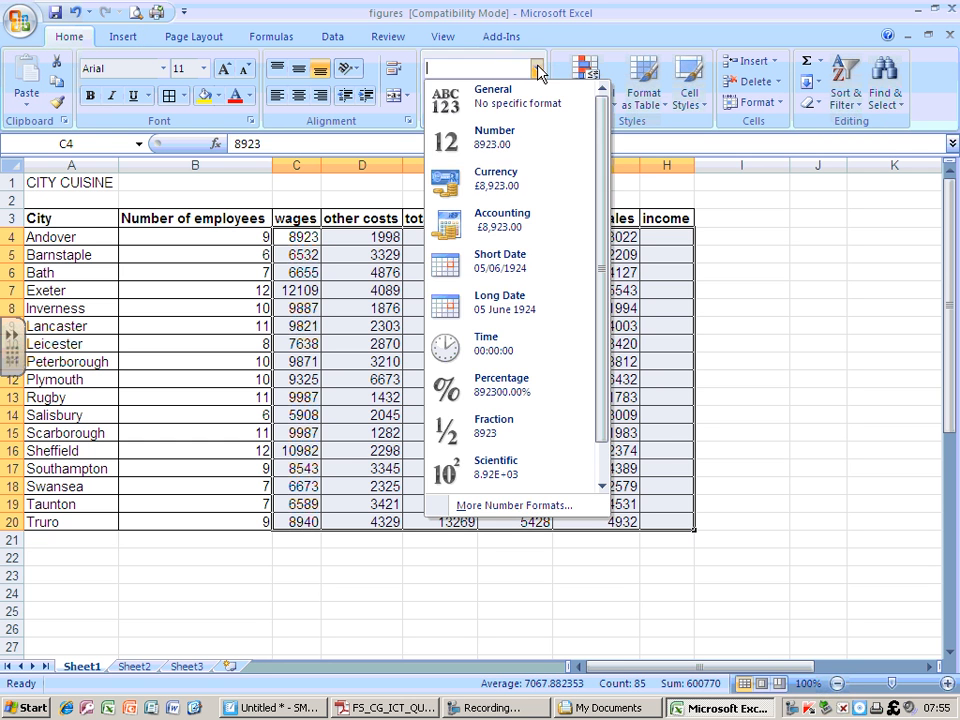
pyautogui.click(529, 181)
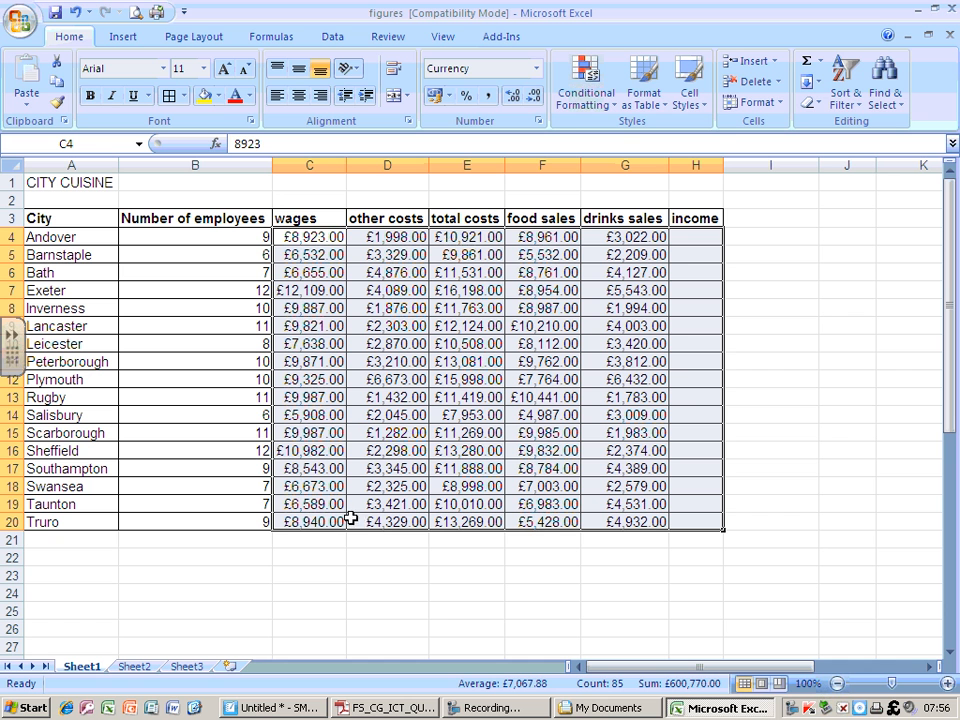
# Reduce the currency cells C4:H20 to no decimal places, and then restore two decimal places
pyautogui.click(535, 98)
pyautogui.click(535, 98)
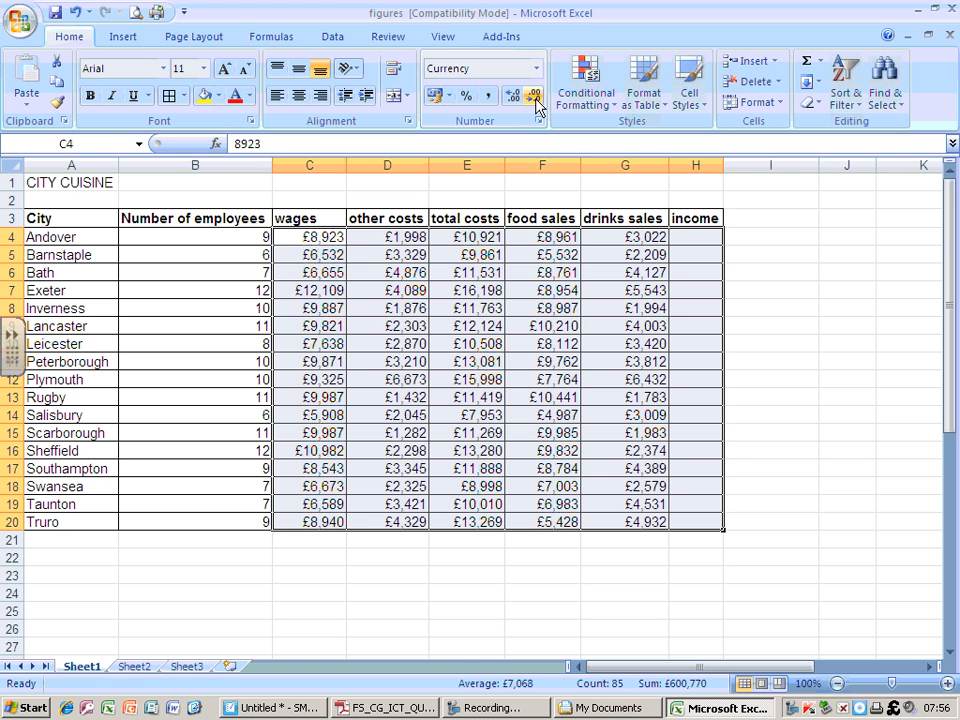
pyautogui.click(512, 98)
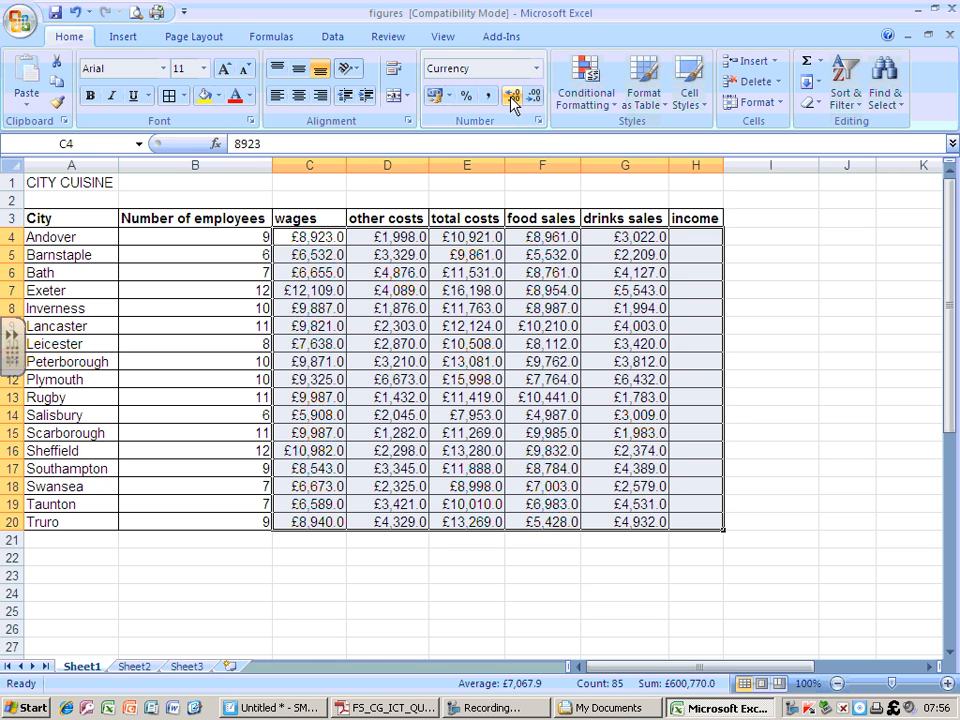
pyautogui.click(512, 98)
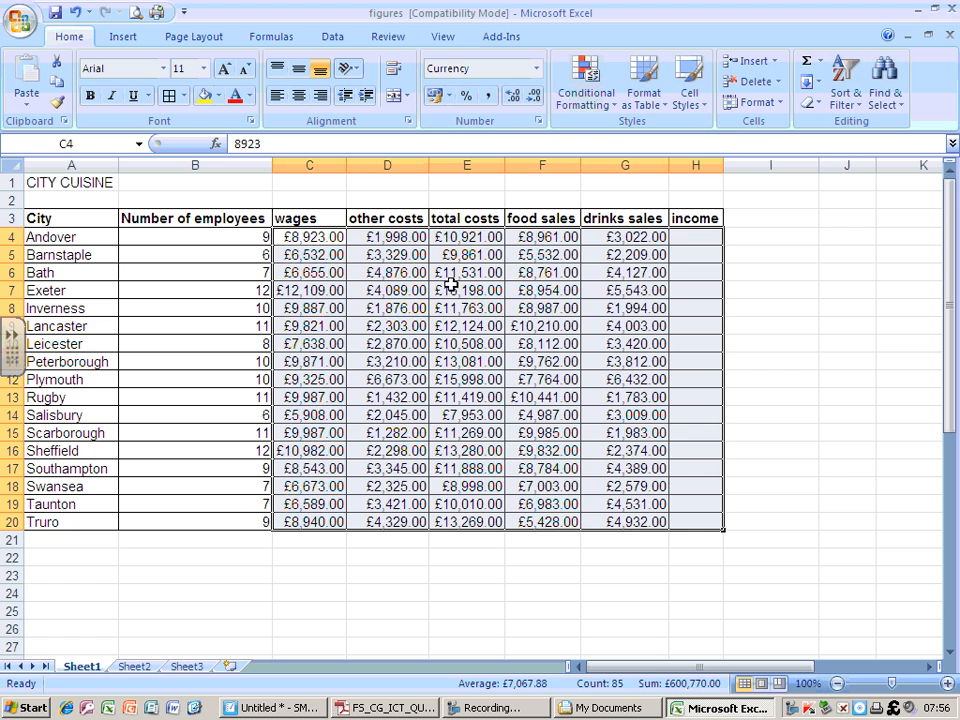
# Return the cells C4:H20 to the General number format
pyautogui.click(537, 75)
pyautogui.click(471, 108)
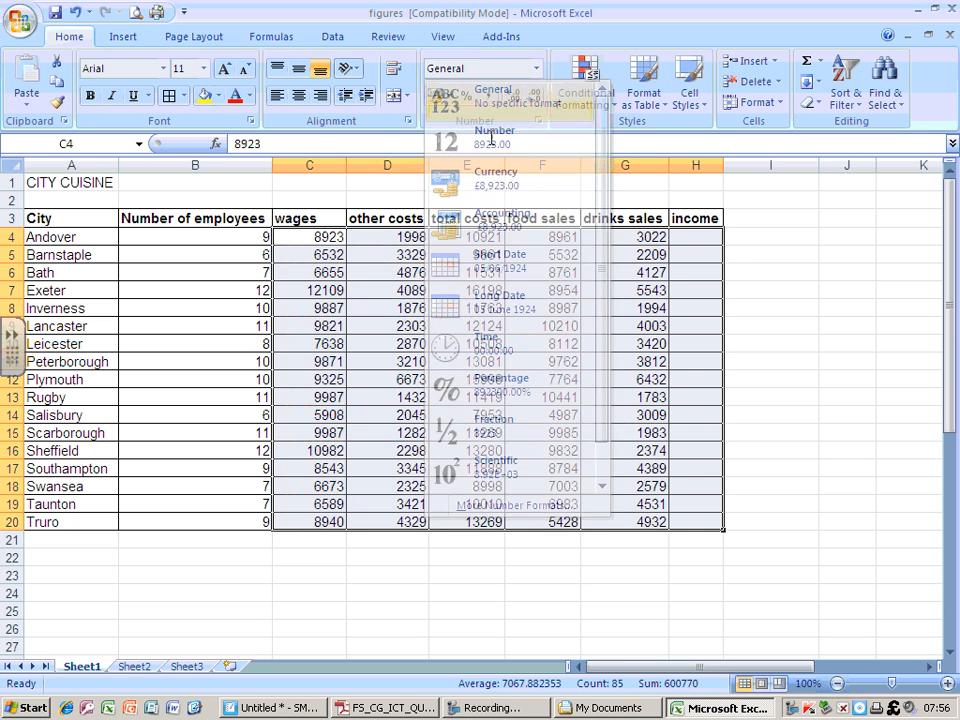
pyautogui.click(335, 272)
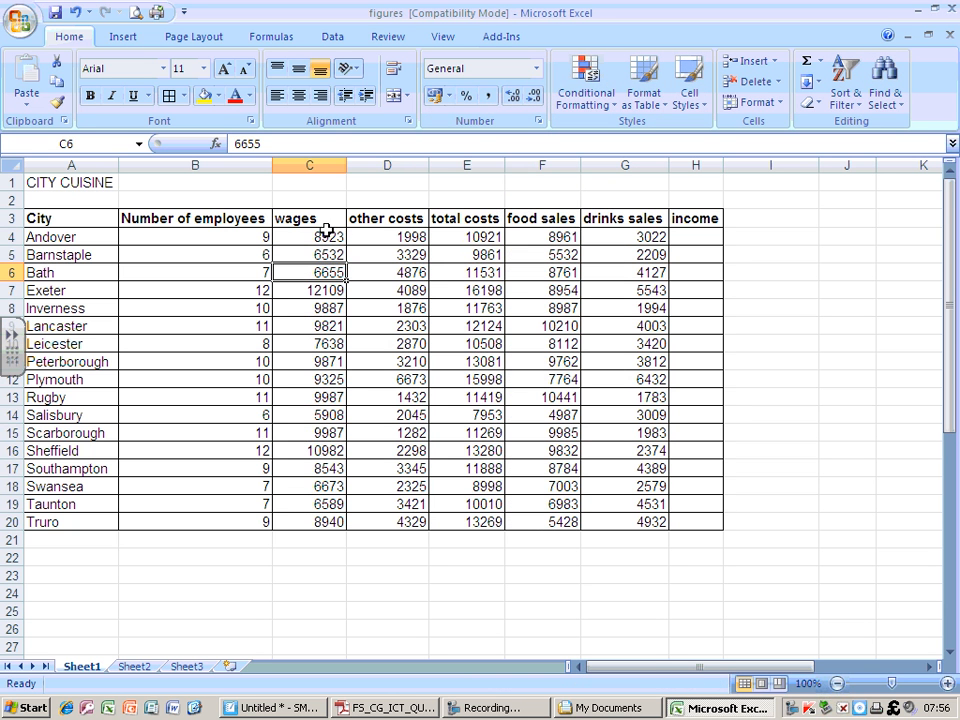
# Format the cells C4:H20, from wages to income, as Currency with the £ symbol and 0 decimal places
pyautogui.moveTo(318, 237); pyautogui.dragTo(690, 527)
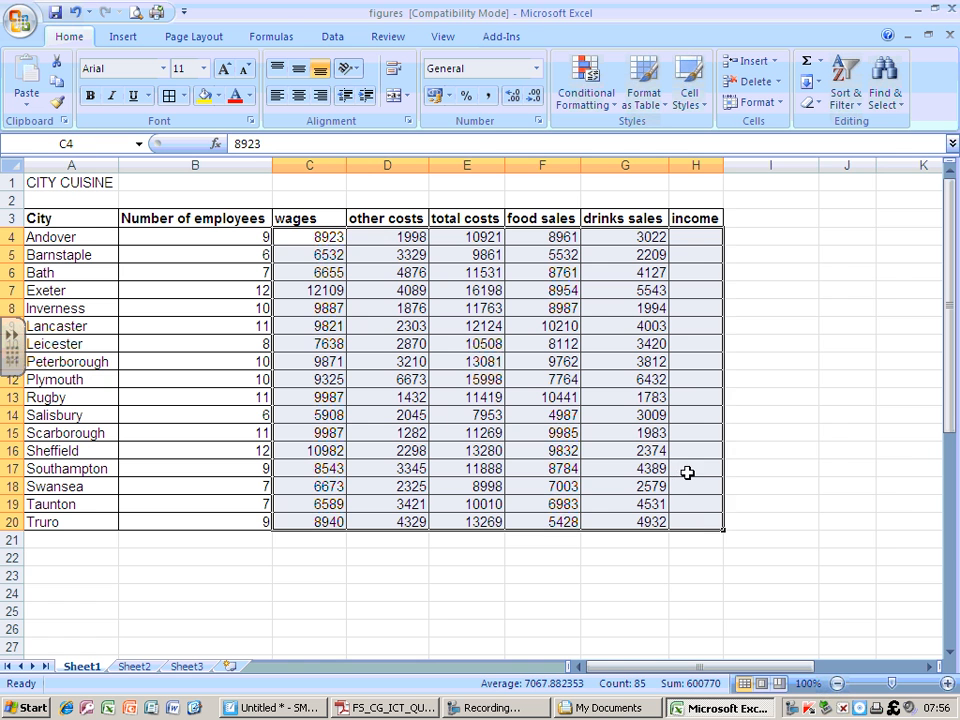
pyautogui.rightClick(688, 472)
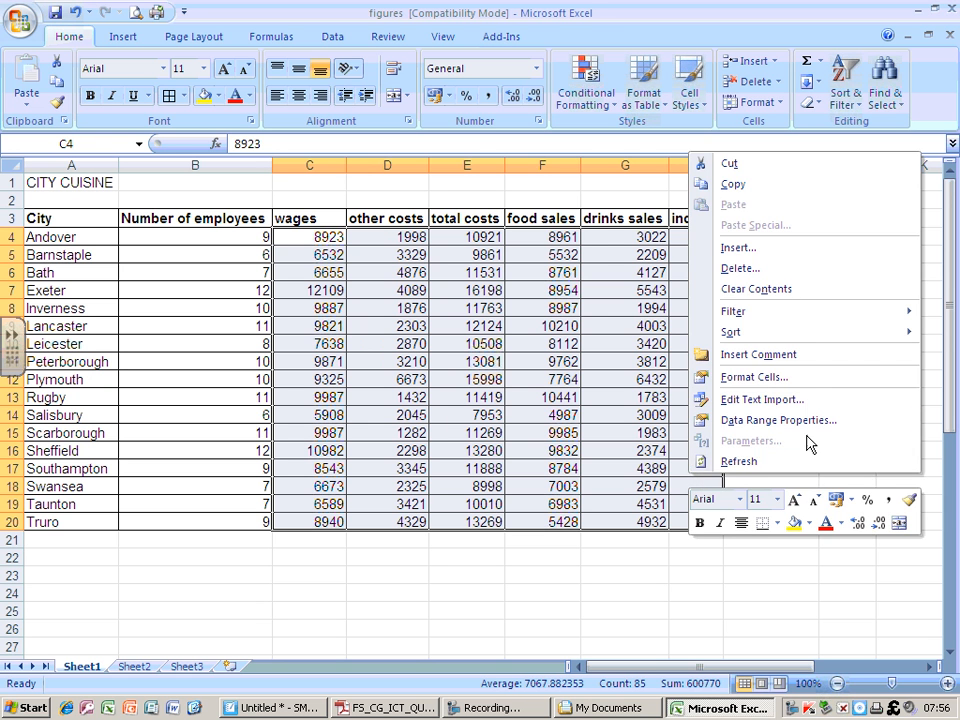
pyautogui.click(806, 378)
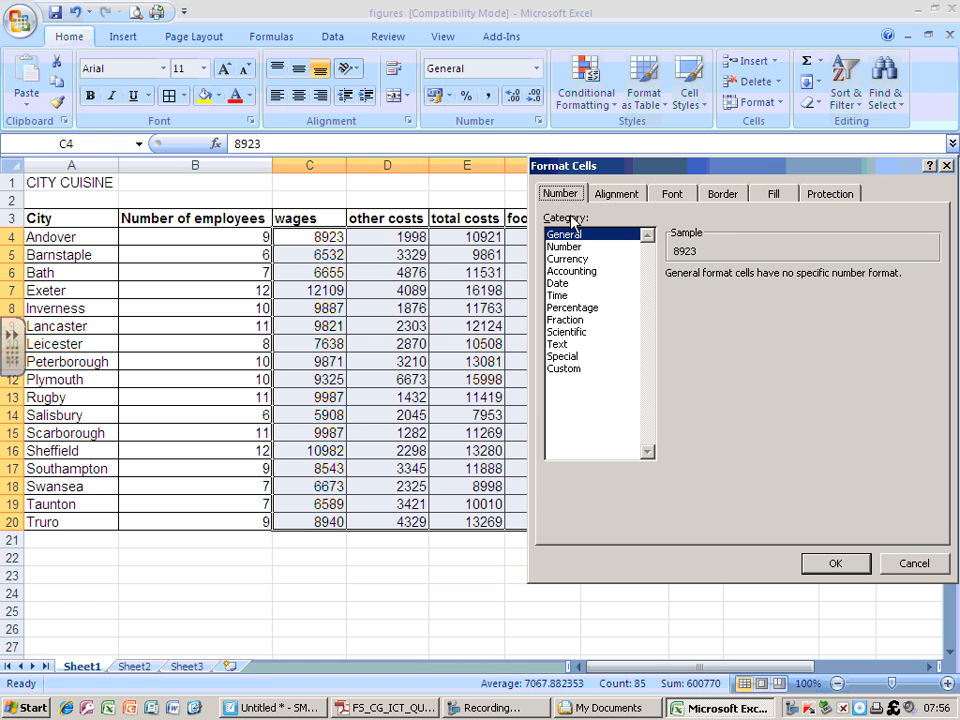
pyautogui.click(566, 260)
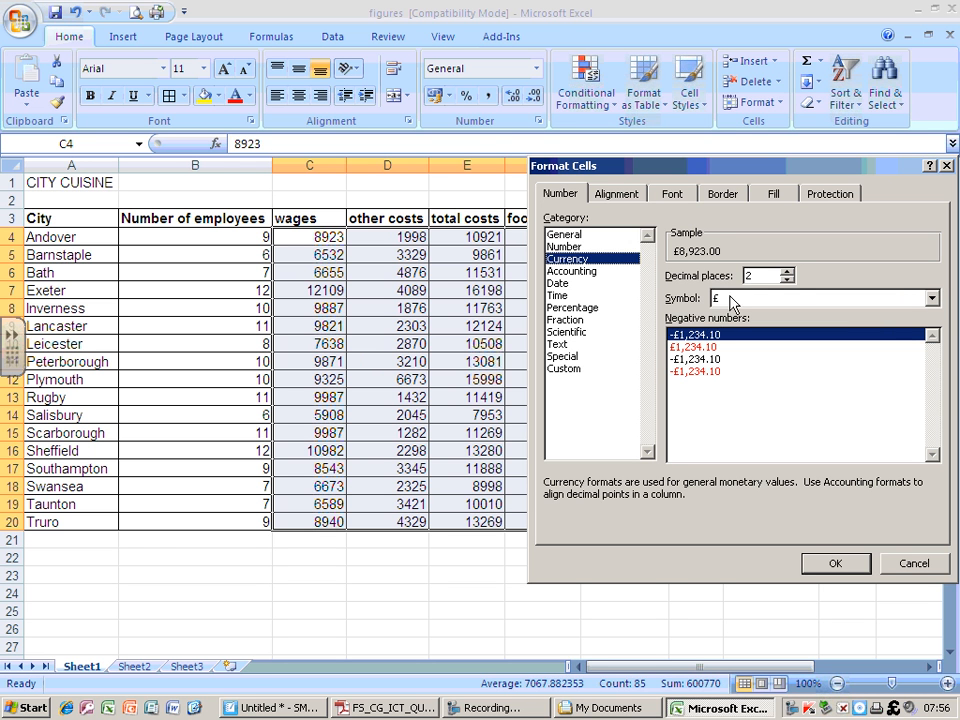
pyautogui.click(787, 282)
pyautogui.click(787, 282)
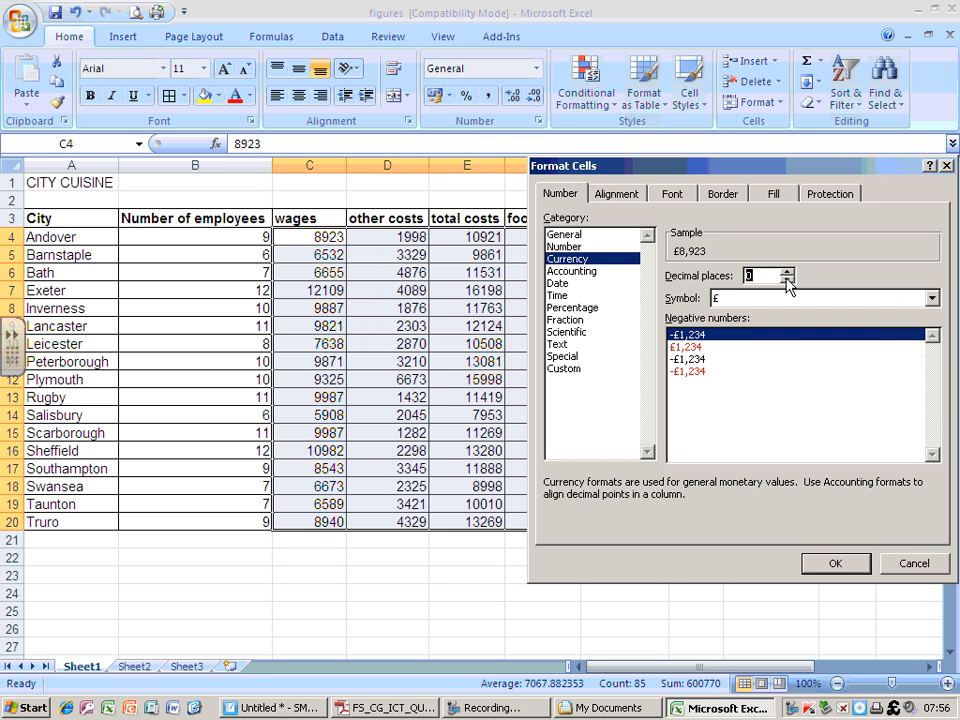
pyautogui.click(848, 566)
pyautogui.click(748, 500)
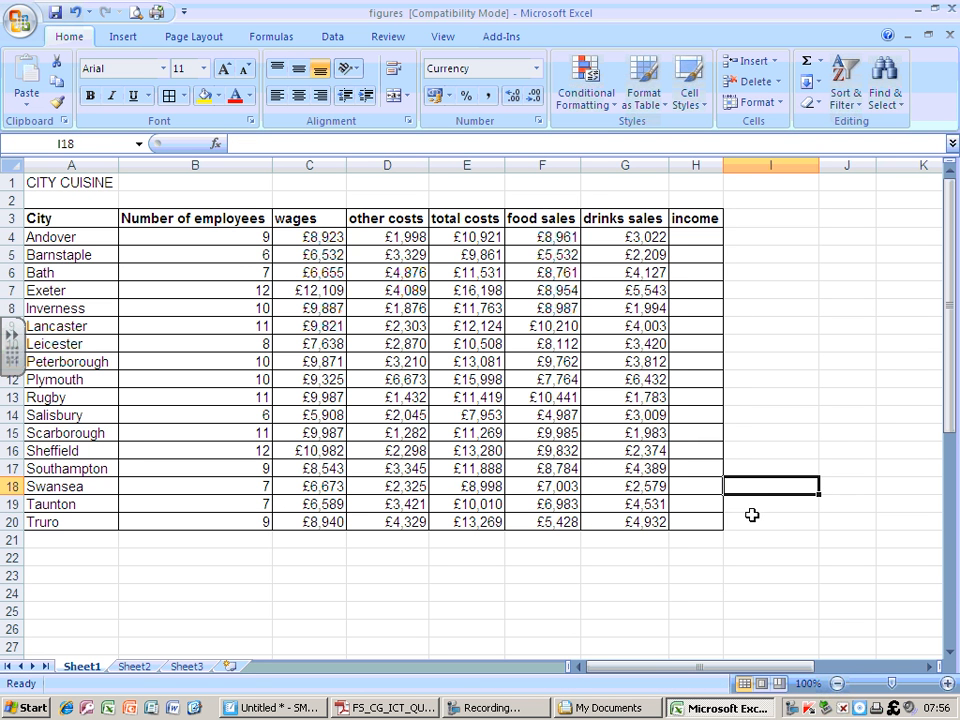
pyautogui.click(753, 517)
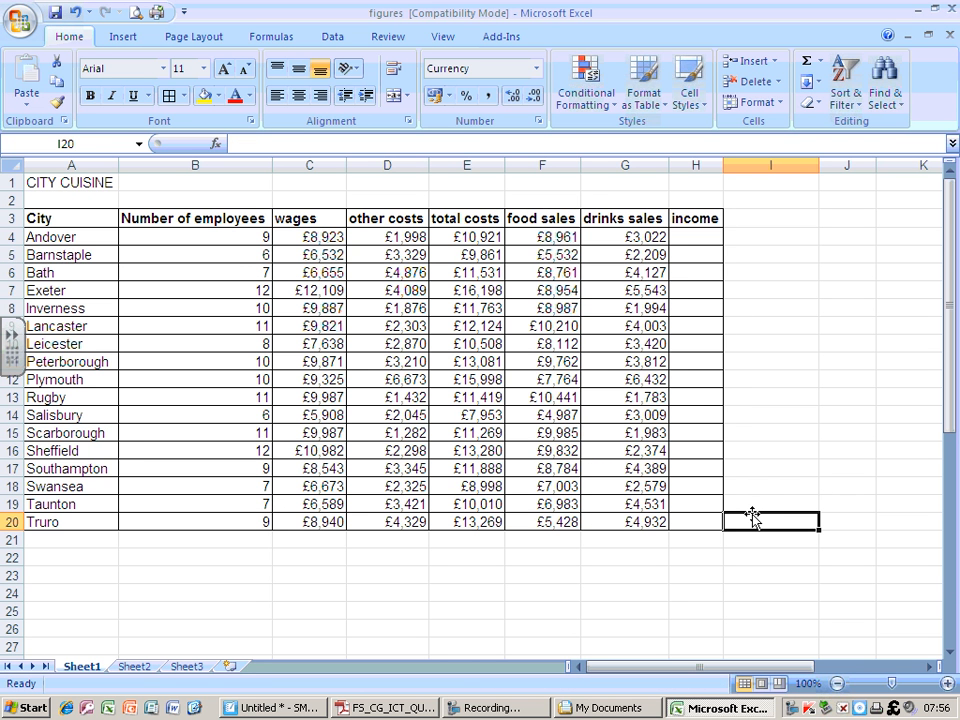